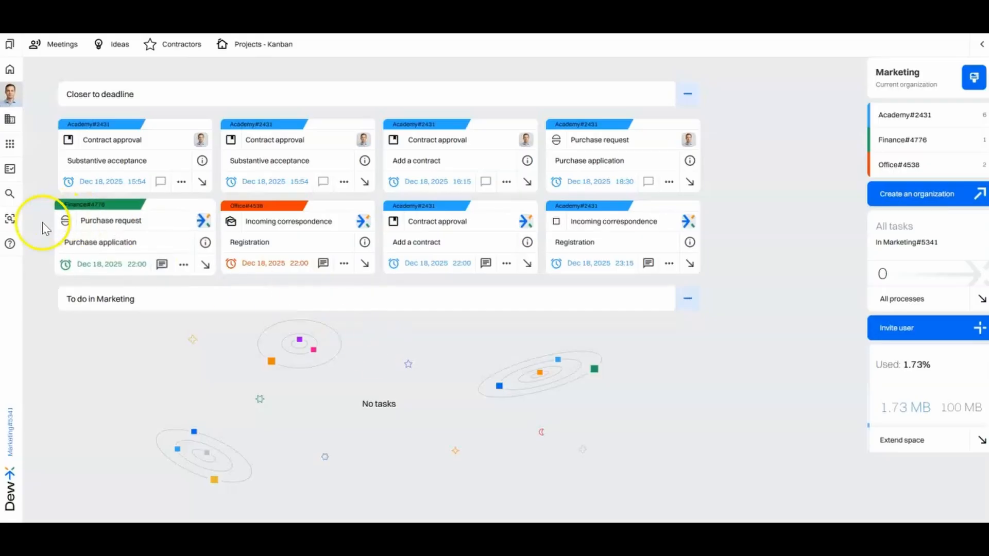
- Start building a new namespace from the beginning
{"action": "left_click", "coordinate": [10, 142]}
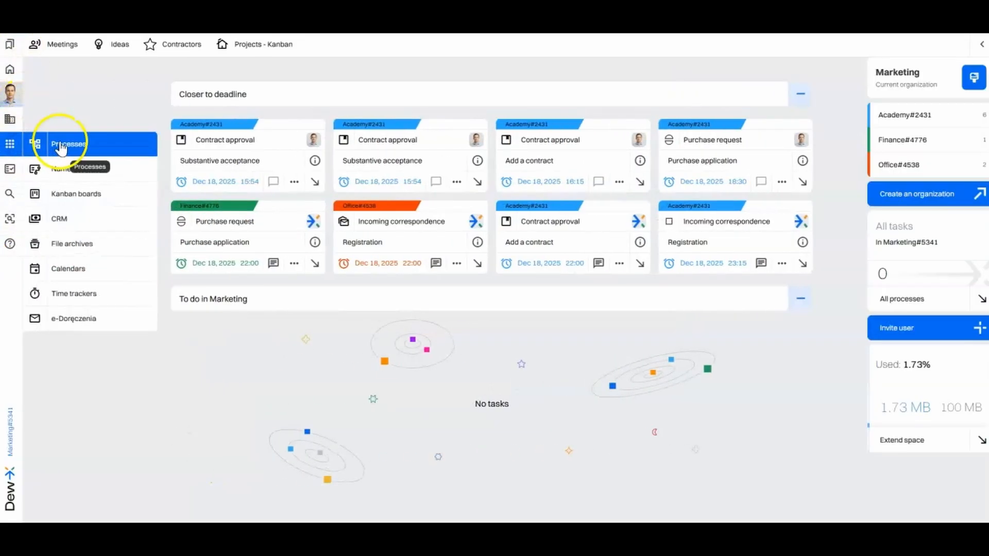
{"action": "left_click", "coordinate": [86, 175]}
{"action": "left_click", "coordinate": [56, 175]}
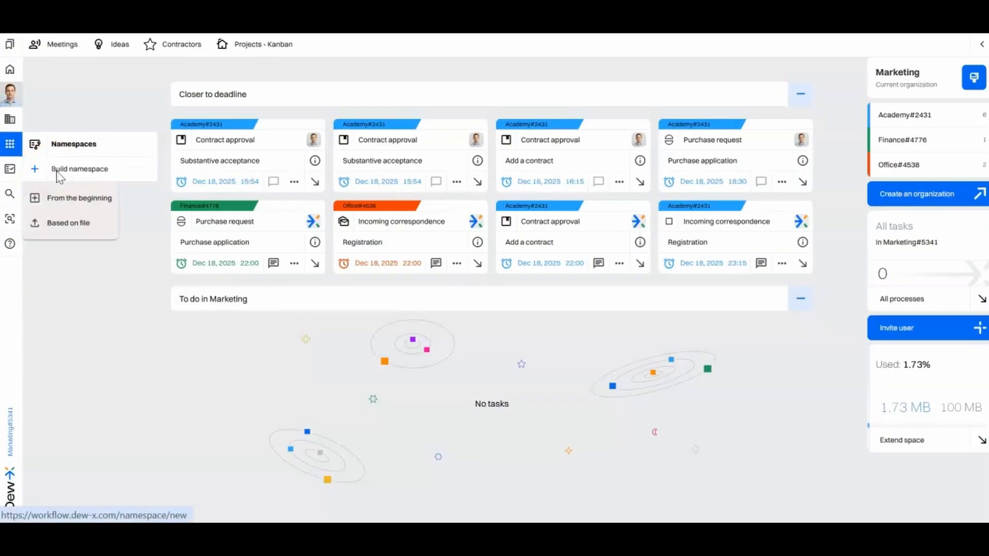
{"action": "left_click", "coordinate": [72, 203]}
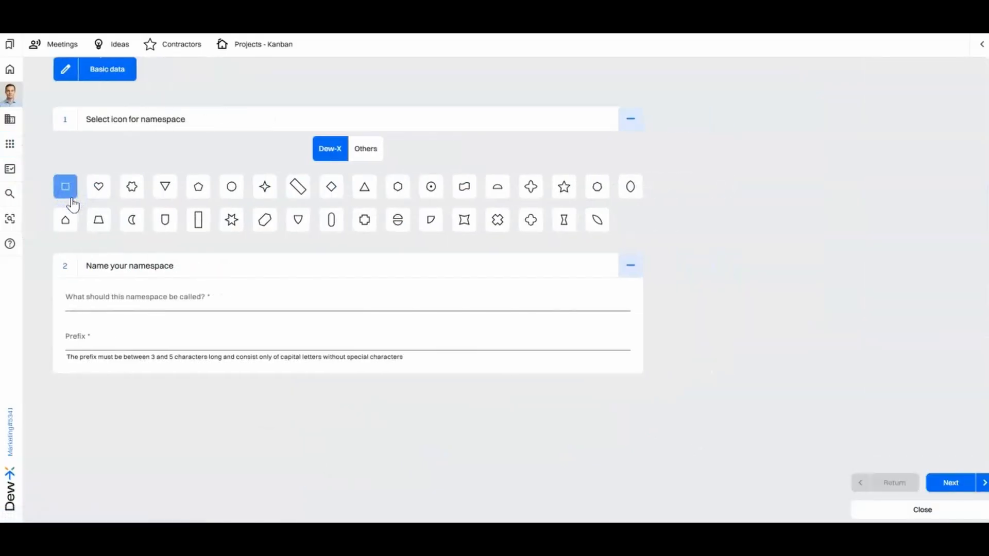
- Give the namespace the multi-pointed star icon, the name Contractors and the prefix CONT, and continue past the permissions to the form data
{"action": "left_click", "coordinate": [231, 221]}
{"action": "left_click", "coordinate": [234, 297]}
{"action": "type", "text": "Contractors"}
{"action": "left_click", "coordinate": [230, 337]}
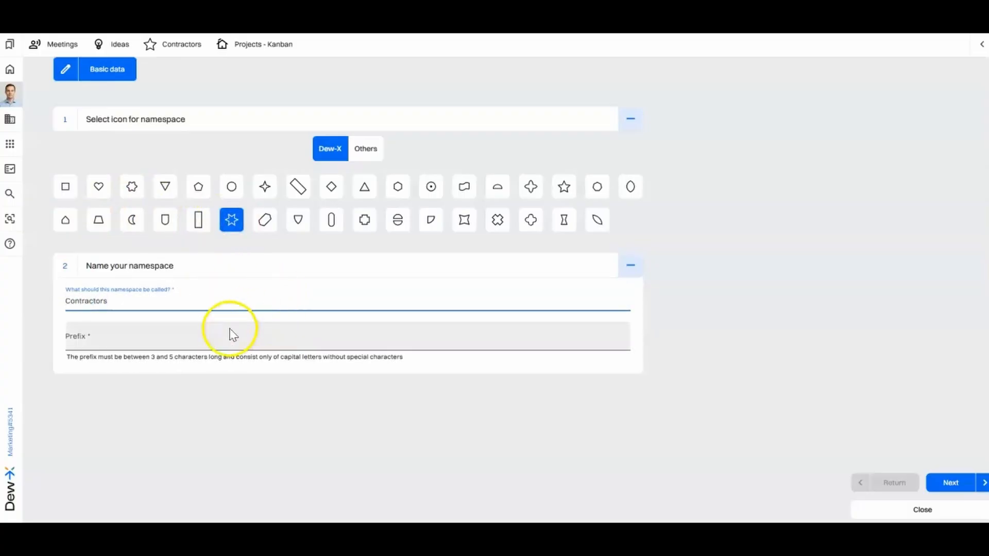
{"action": "type", "text": "CON"}
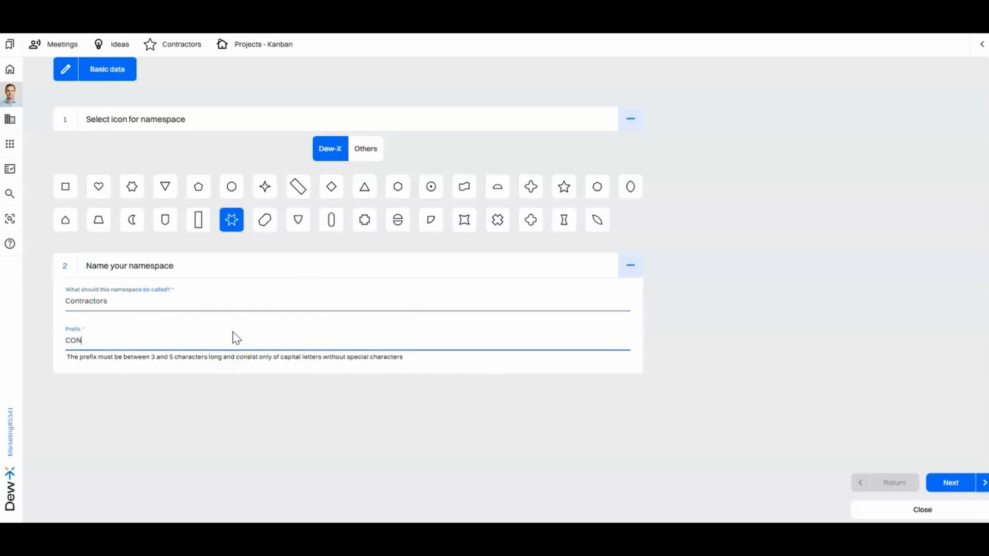
{"action": "type", "text": "T"}
{"action": "left_click", "coordinate": [946, 482]}
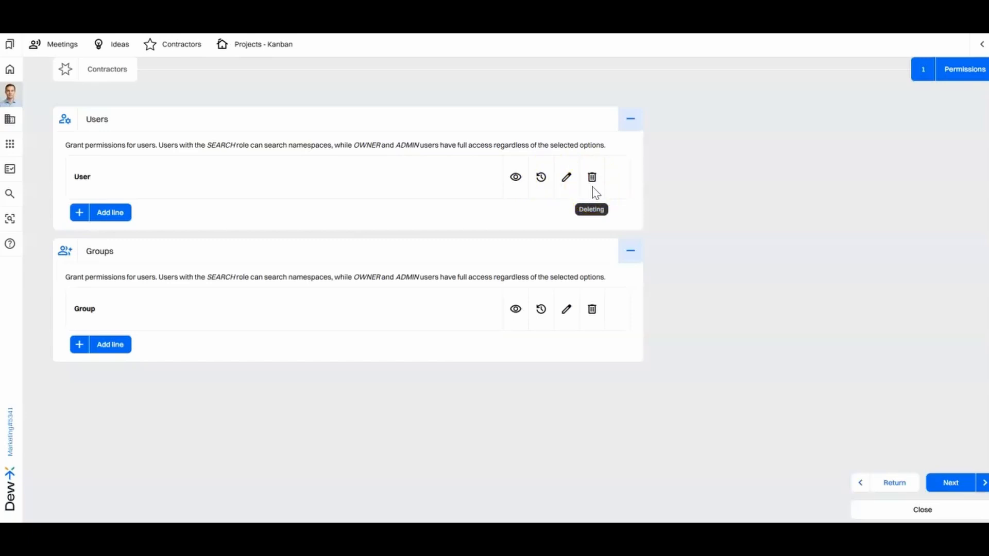
{"action": "left_click", "coordinate": [950, 489]}
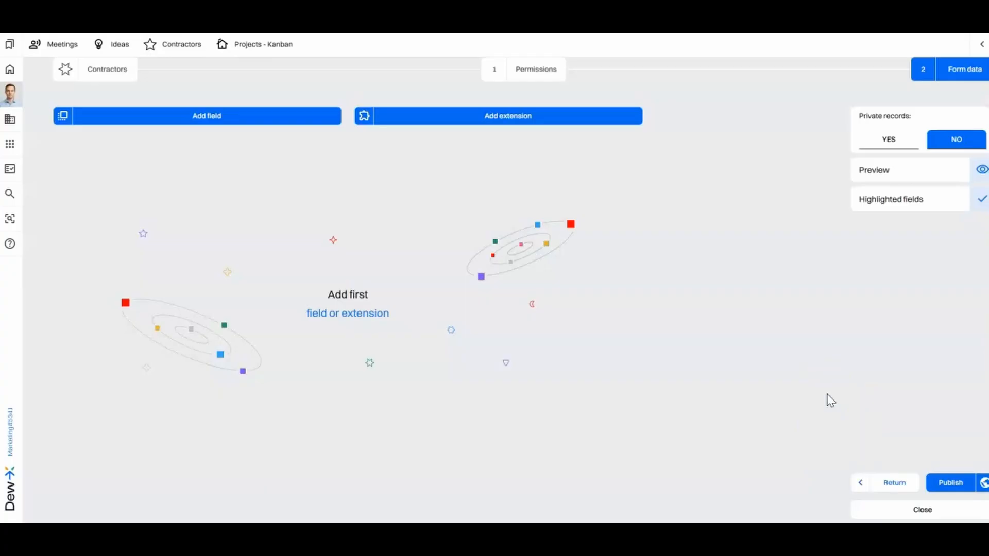
- Review the field types and extension types available for the form without adding any
{"action": "left_click", "coordinate": [231, 116]}
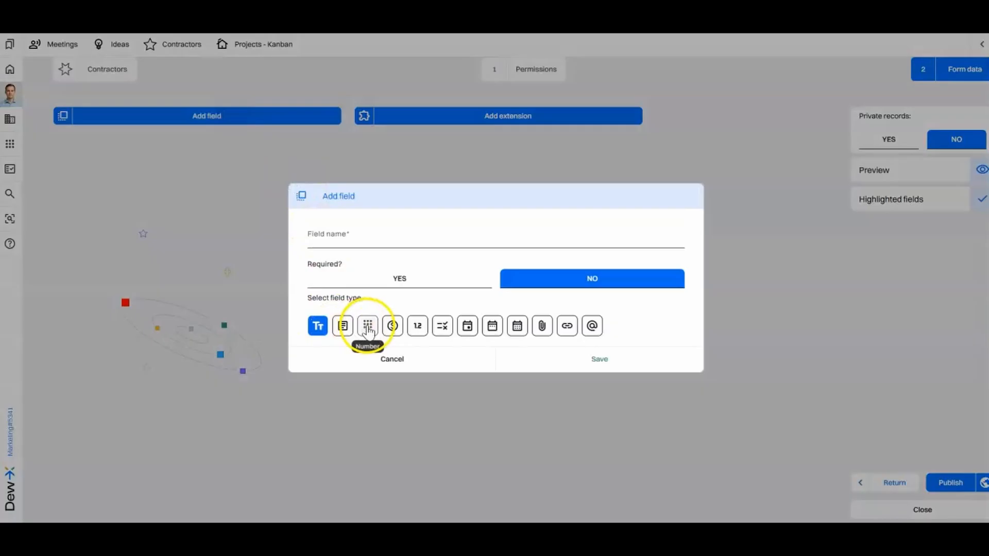
{"action": "left_click", "coordinate": [448, 360]}
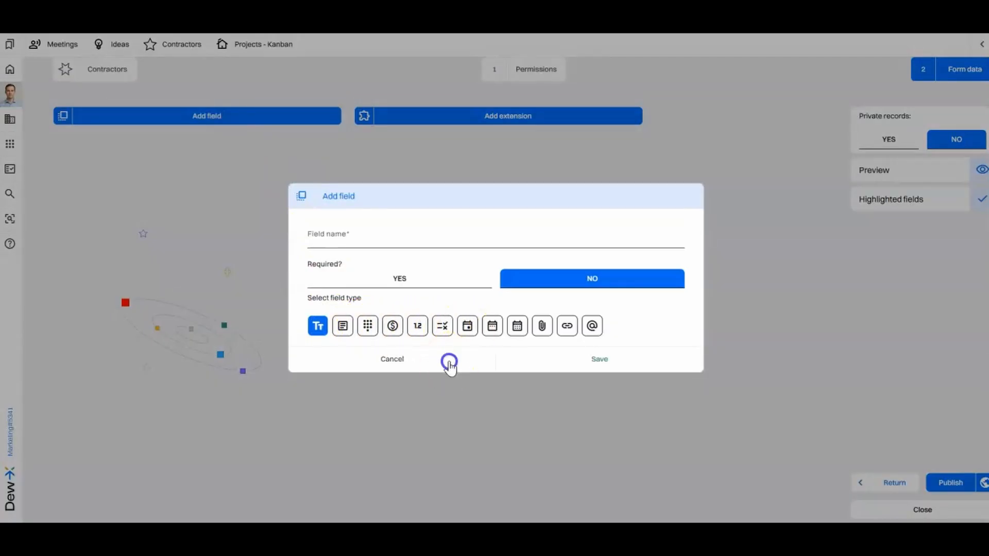
{"action": "left_click", "coordinate": [495, 115]}
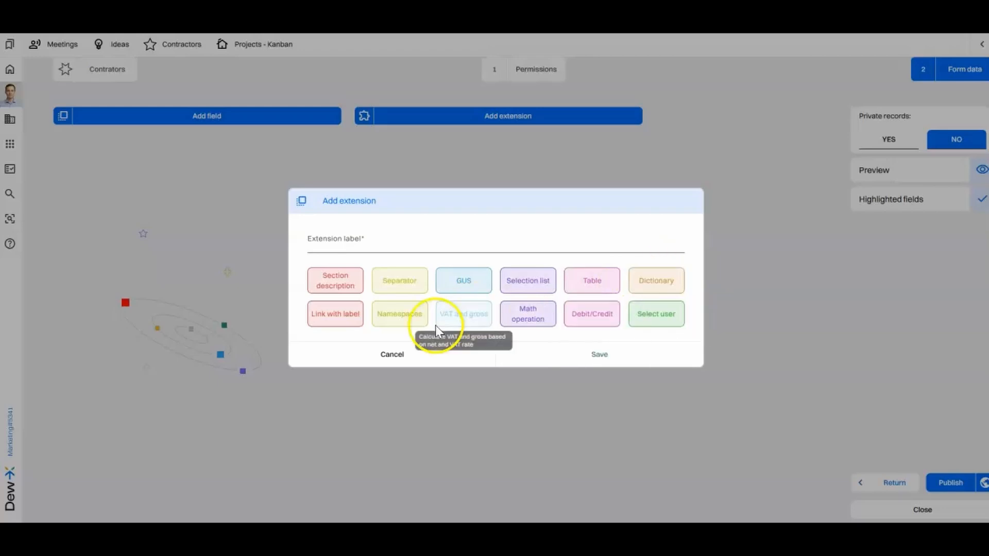
{"action": "left_click", "coordinate": [411, 358]}
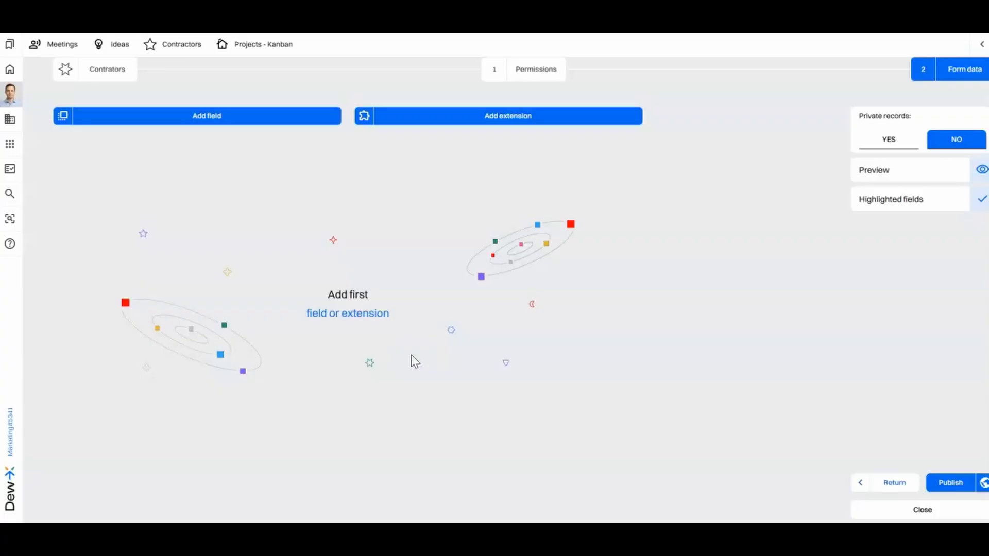
{"action": "left_click", "coordinate": [452, 346]}
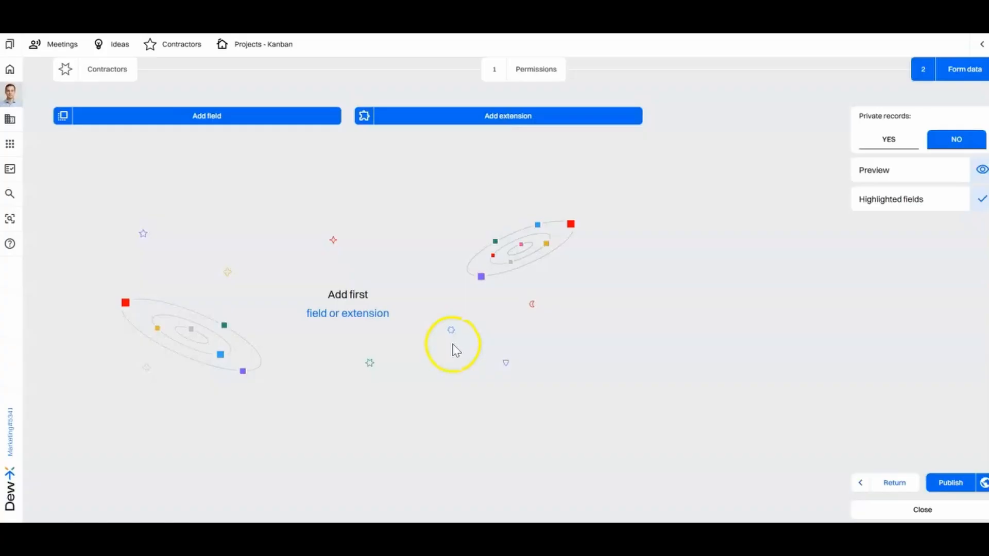
- Add a required text field named Address to the namespace form
{"action": "left_click", "coordinate": [214, 118]}
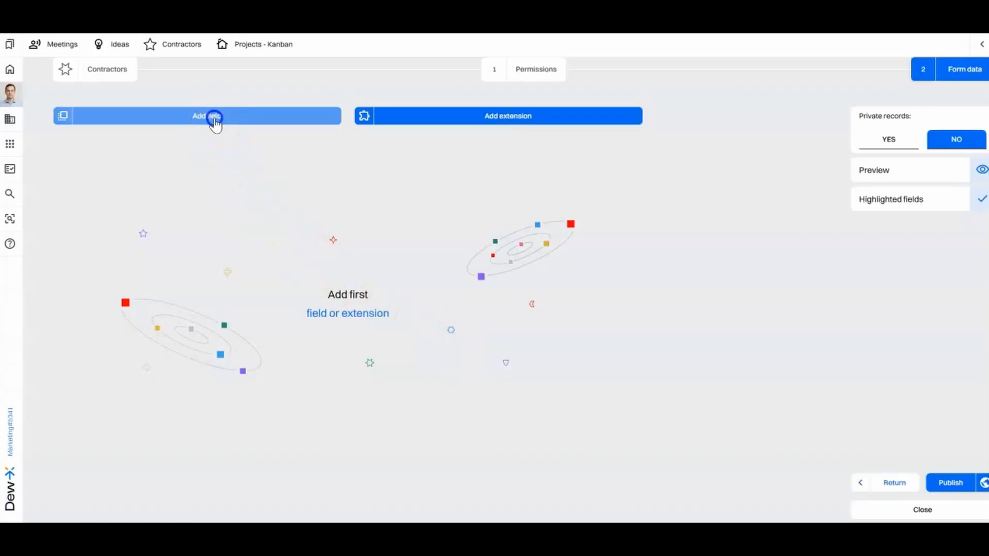
{"action": "left_click", "coordinate": [345, 230]}
{"action": "type", "text": "Address"}
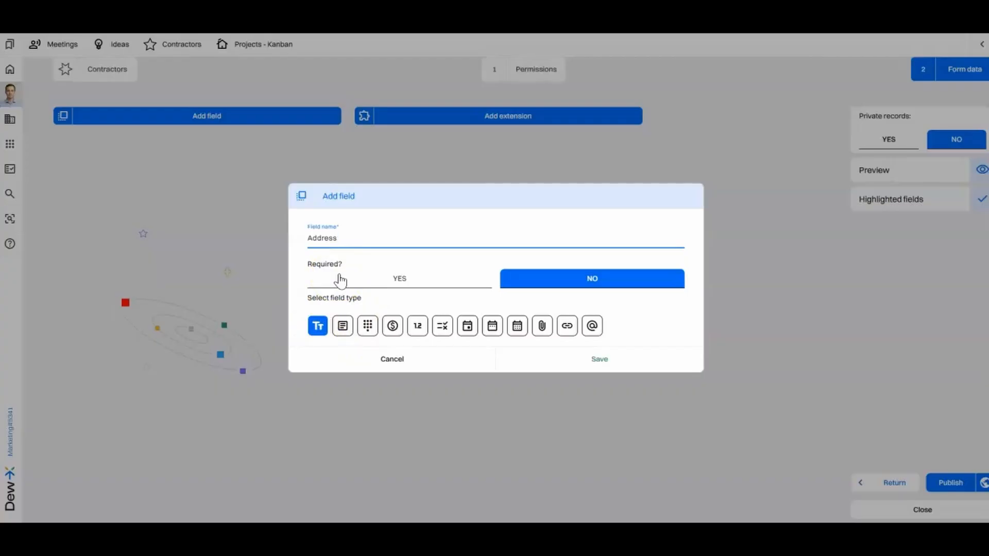
{"action": "left_click", "coordinate": [342, 279]}
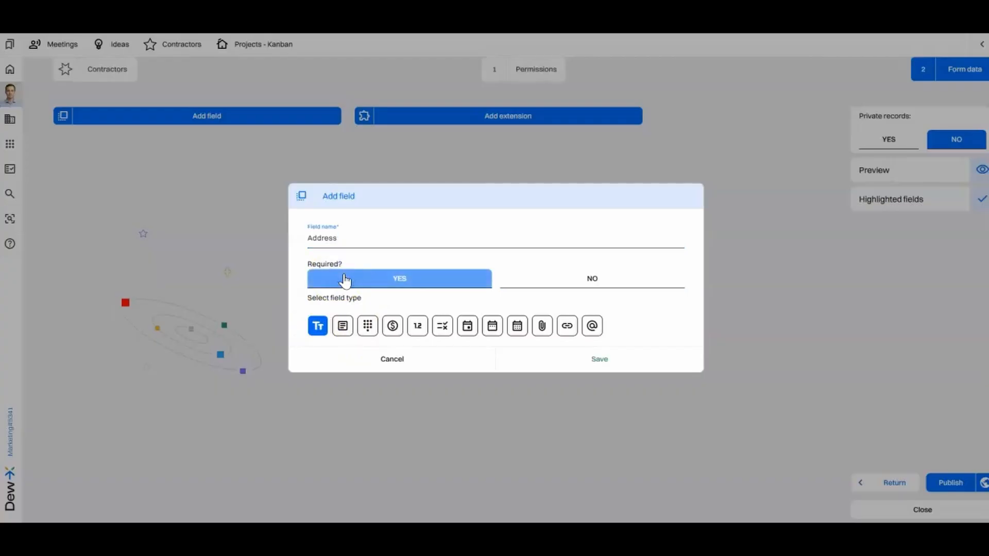
{"action": "left_click", "coordinate": [593, 361]}
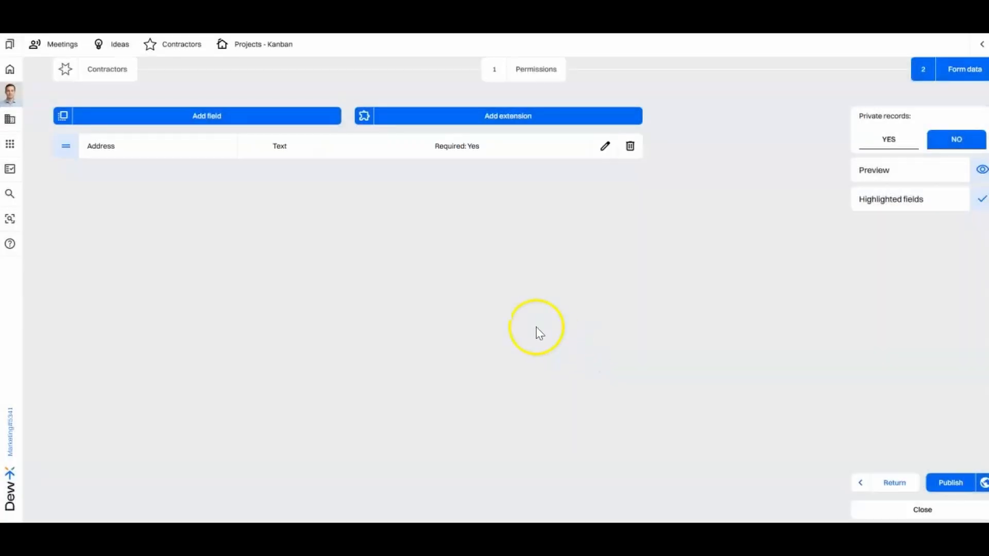
- Add an optional link field named Website to the namespace form
{"action": "left_click", "coordinate": [250, 116]}
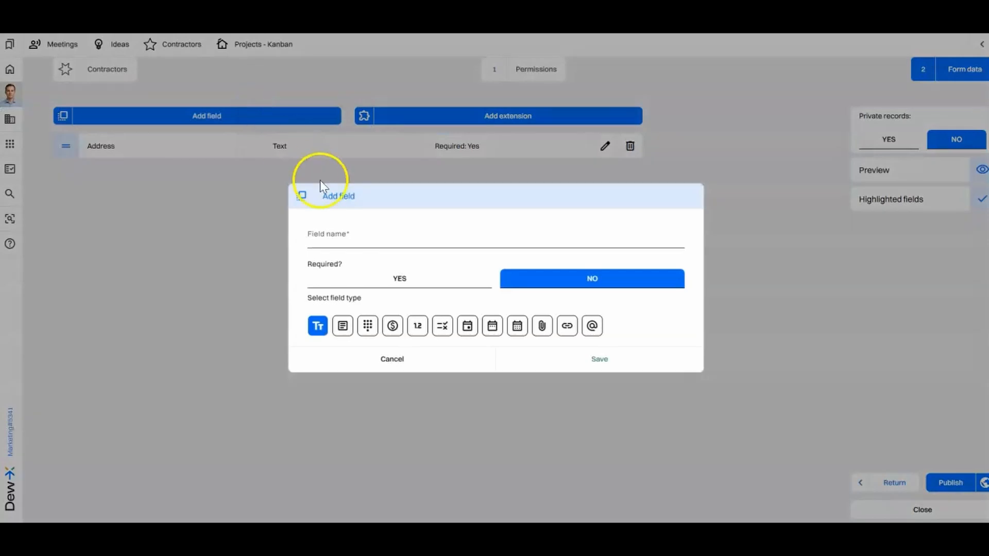
{"action": "left_click", "coordinate": [567, 329]}
{"action": "left_click", "coordinate": [404, 236]}
{"action": "type", "text": "Website"}
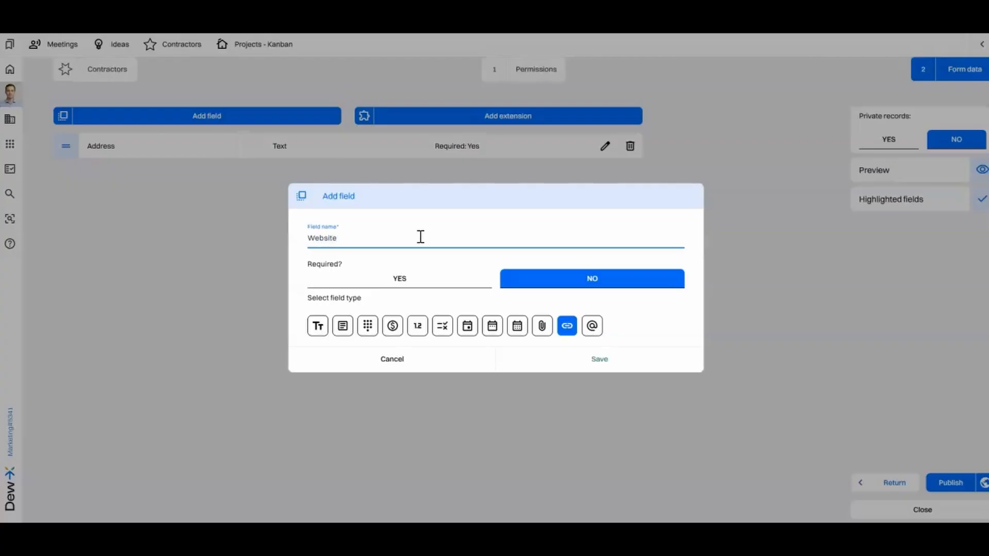
{"action": "left_click", "coordinate": [576, 363]}
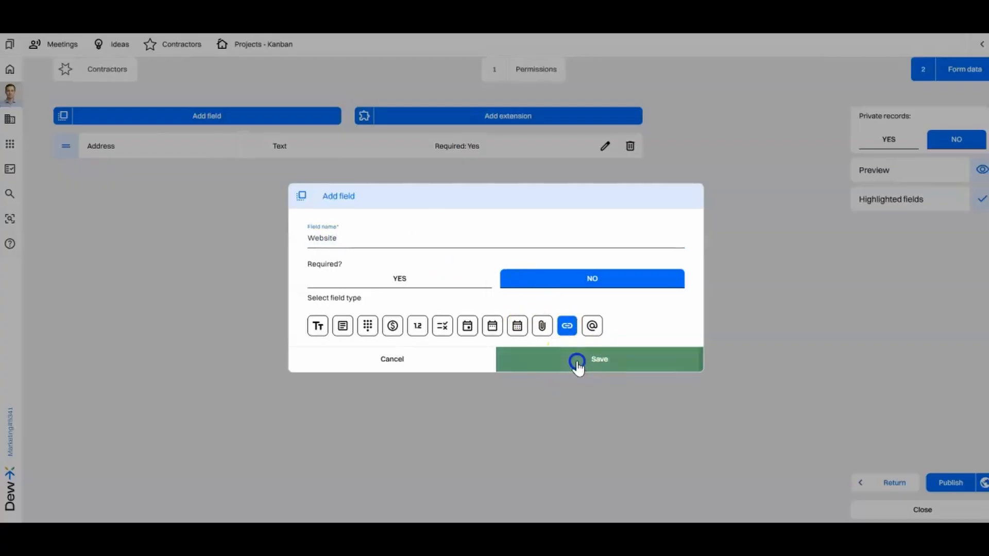
- Add an optional textarea field named Notes to the namespace form
{"action": "left_click", "coordinate": [187, 115]}
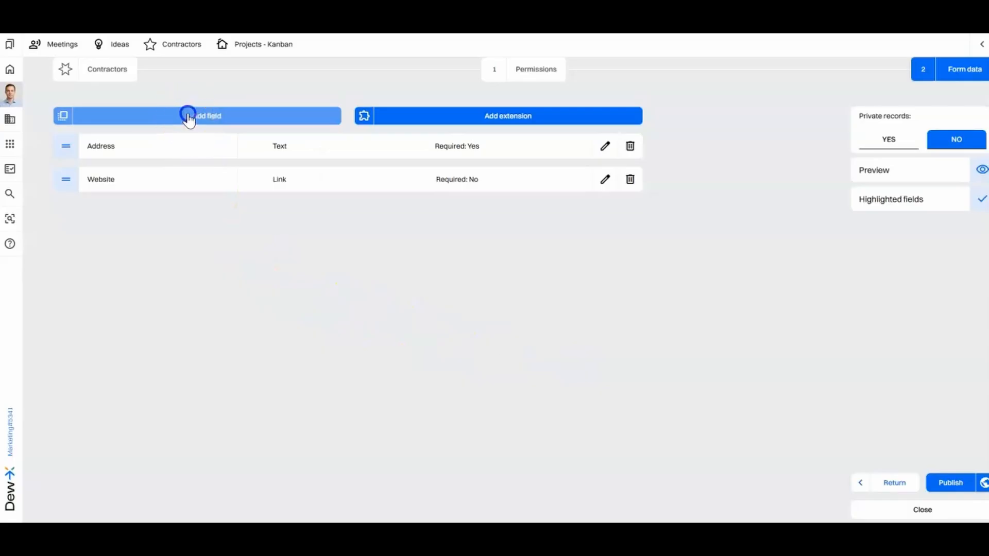
{"action": "left_click", "coordinate": [337, 234]}
{"action": "type", "text": "Notes"}
{"action": "left_click", "coordinate": [343, 325]}
{"action": "left_click", "coordinate": [579, 363]}
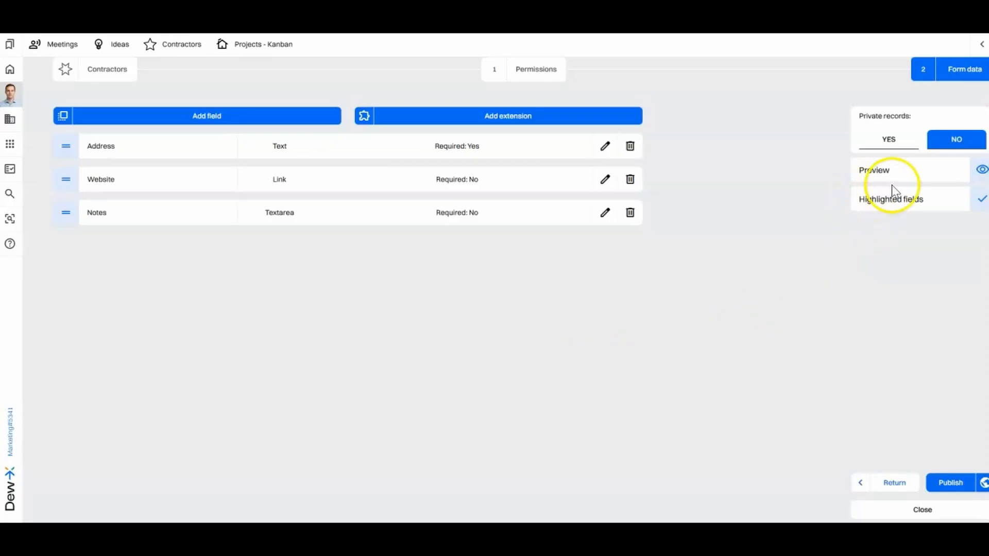
- Set Address, Website and Notes as the highlighted table fields and publish the Contractors namespace
{"action": "left_click", "coordinate": [980, 200]}
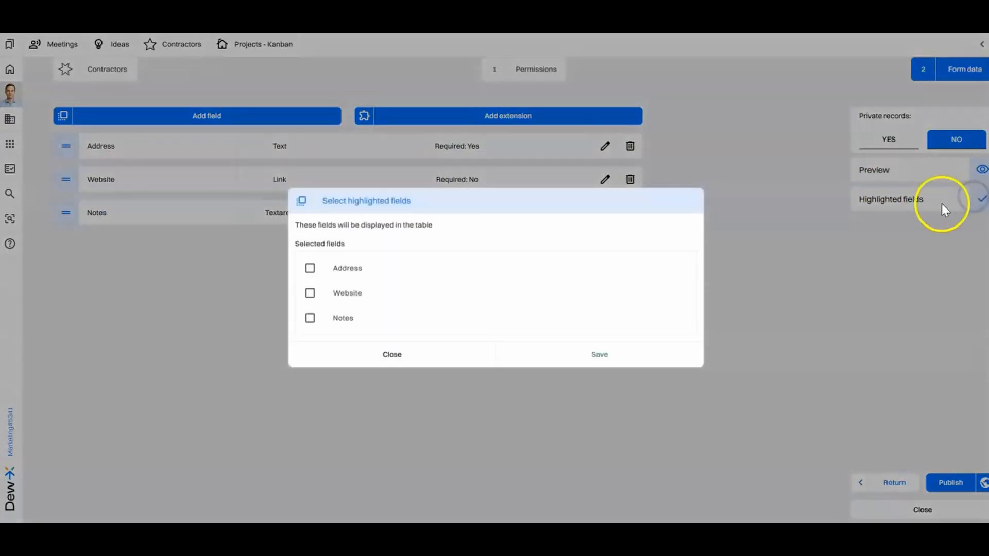
{"action": "left_click", "coordinate": [320, 270]}
{"action": "left_click", "coordinate": [328, 294]}
{"action": "left_click", "coordinate": [335, 310]}
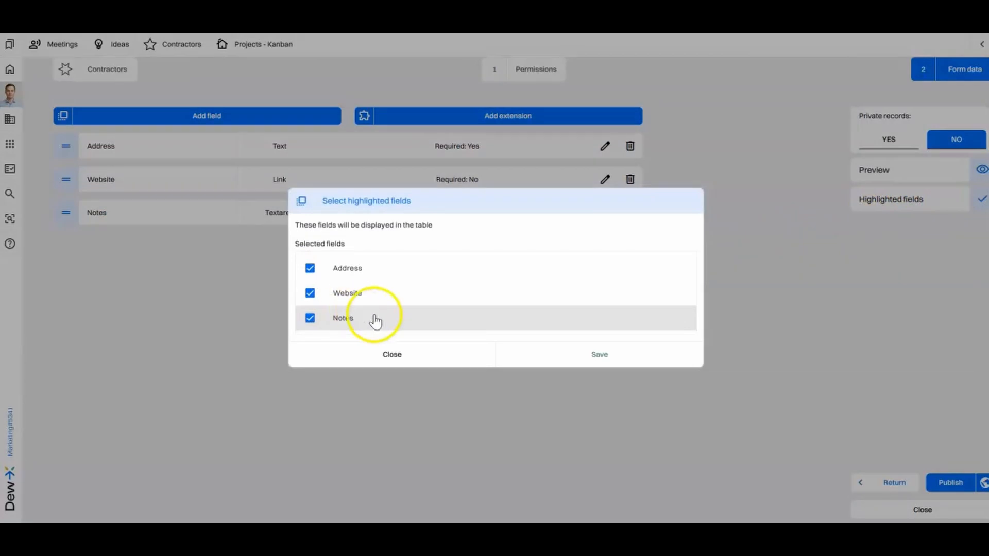
{"action": "left_click", "coordinate": [587, 357]}
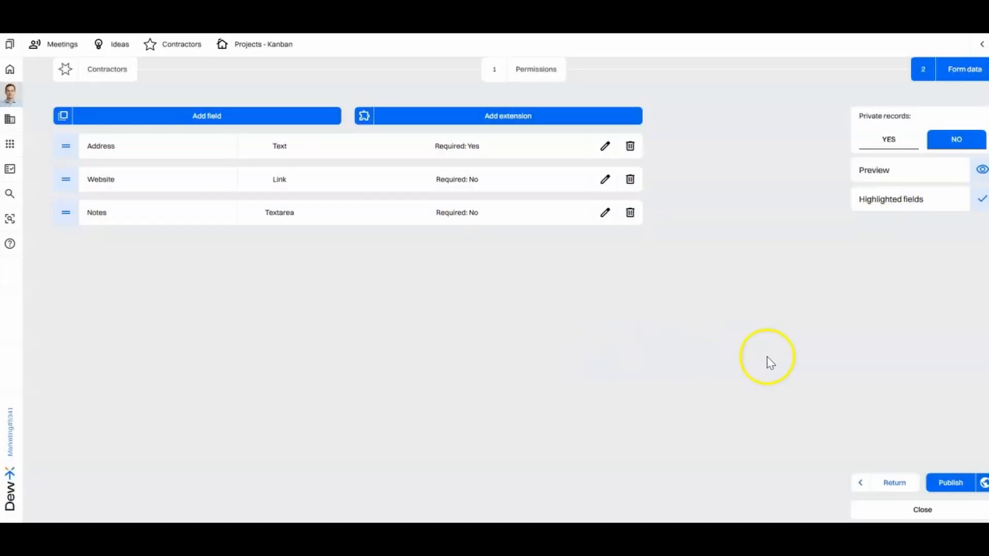
{"action": "left_click", "coordinate": [954, 484]}
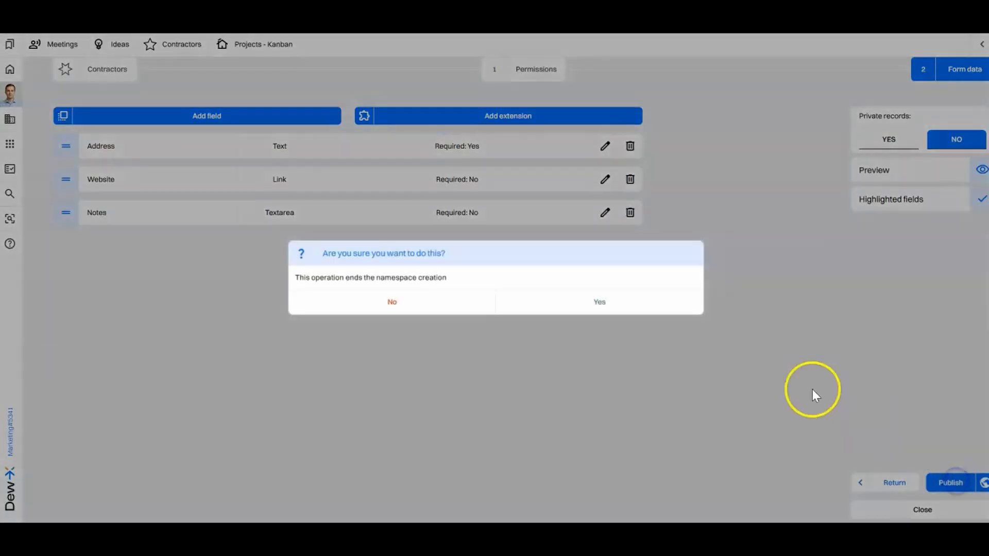
{"action": "left_click", "coordinate": [581, 306]}
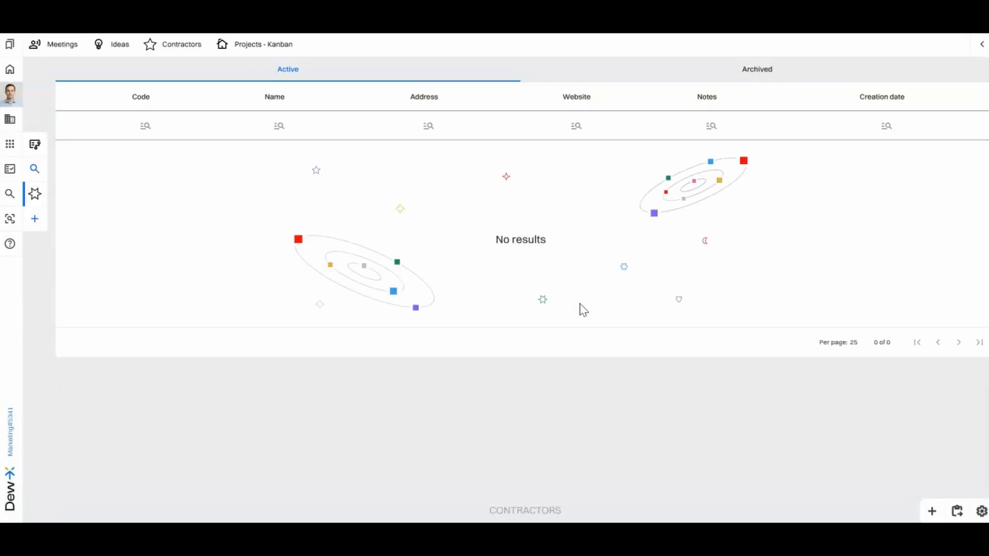
{"action": "left_click", "coordinate": [932, 512]}
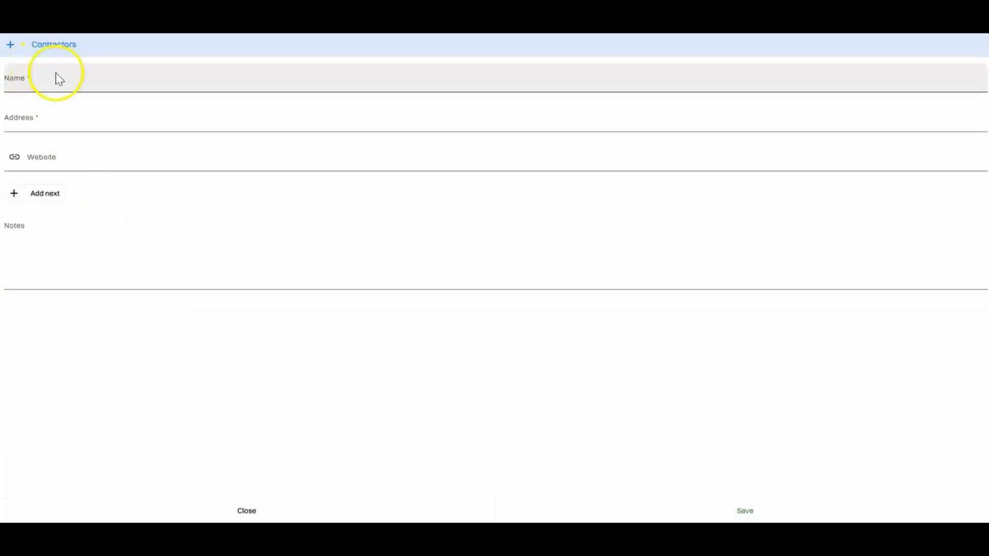
{"action": "left_click", "coordinate": [32, 81]}
{"action": "type", "text": "B"}
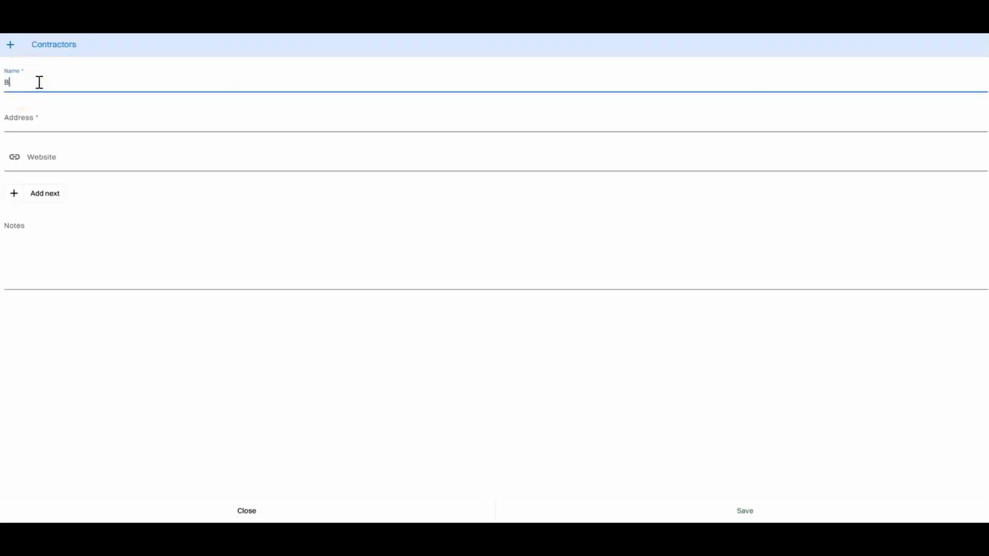
{"action": "type", "text": "lueDew"}
{"action": "left_click", "coordinate": [49, 121]}
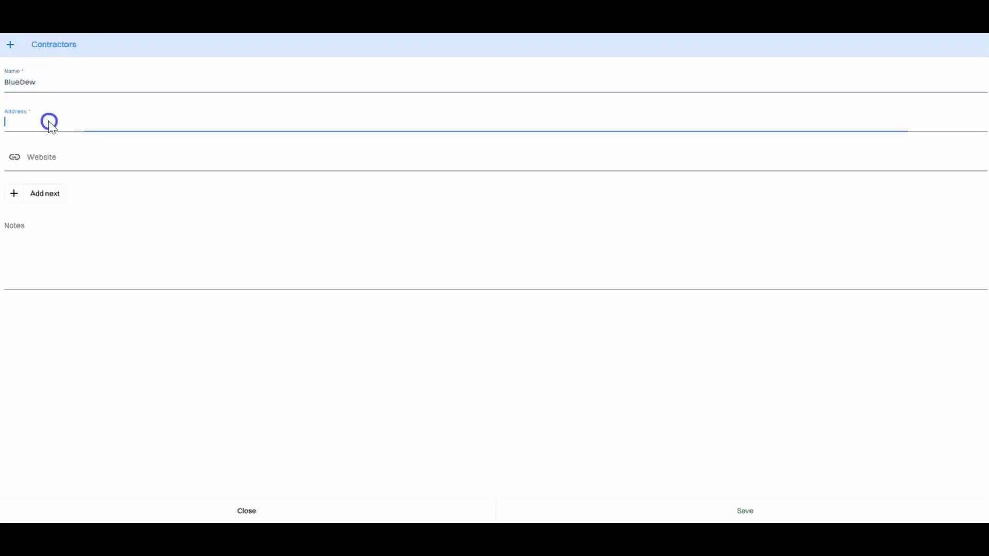
{"action": "type", "text": "ul. Szafarnia 11/F8, 80-755 Gdańsk"}
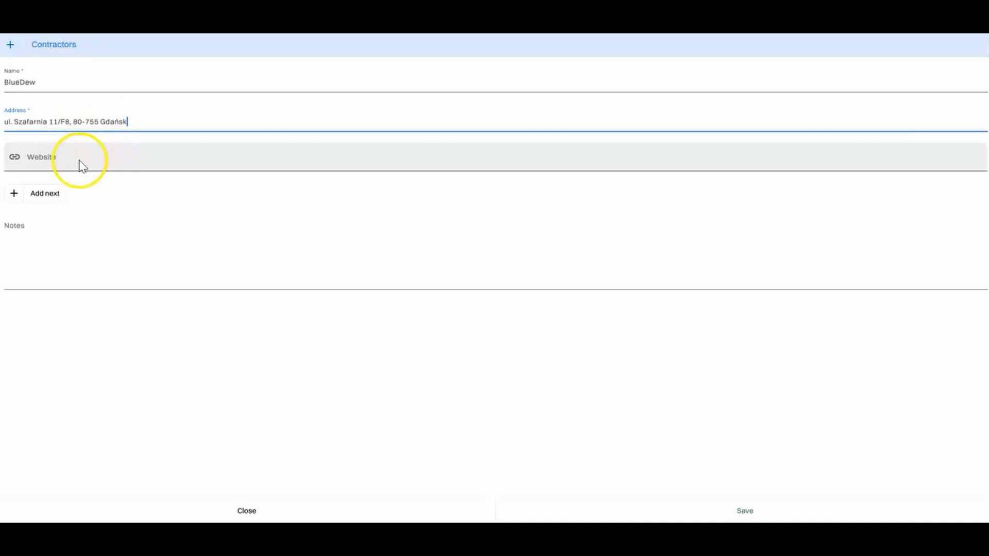
{"action": "left_click", "coordinate": [99, 154]}
{"action": "type", "text": "https://bluedew.pl/"}
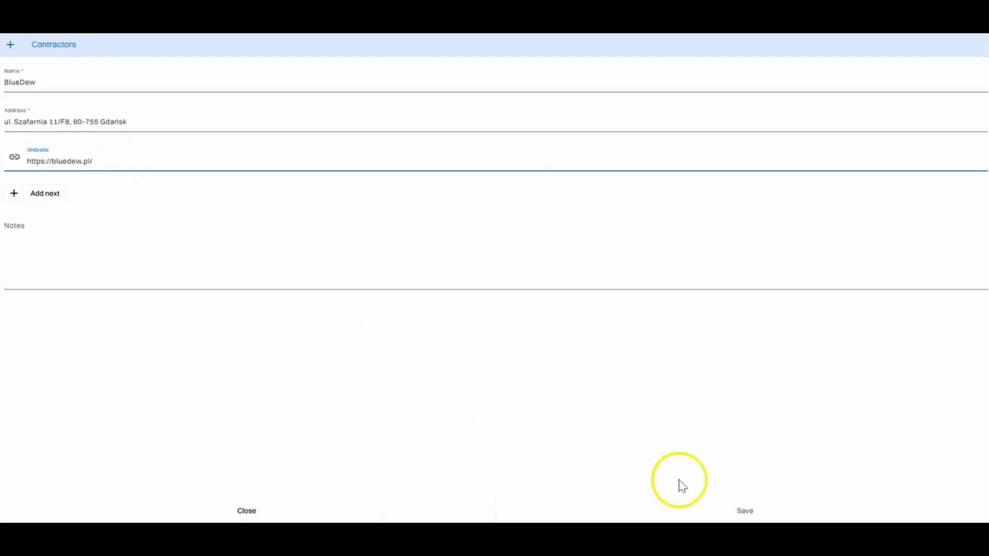
{"action": "left_click", "coordinate": [747, 511]}
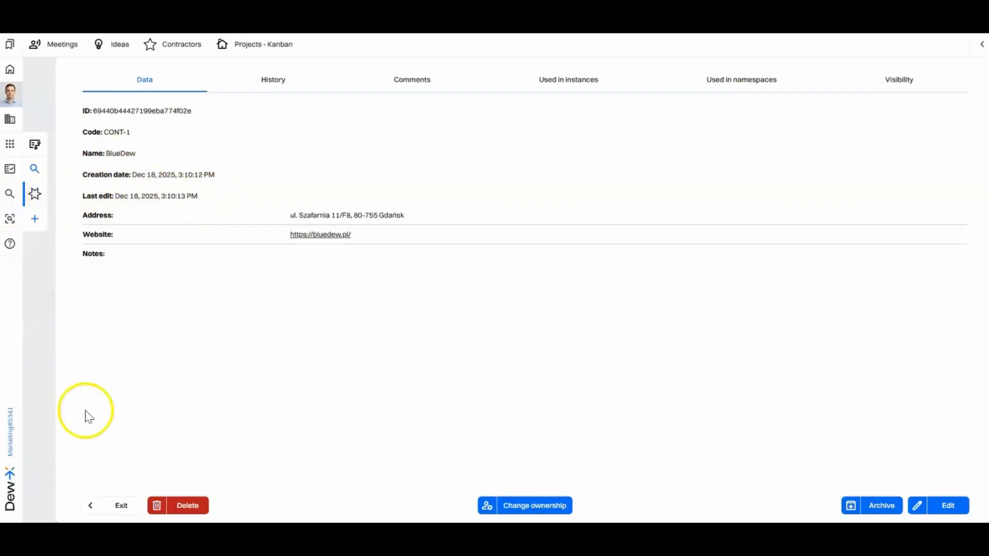
{"action": "left_click", "coordinate": [117, 506]}
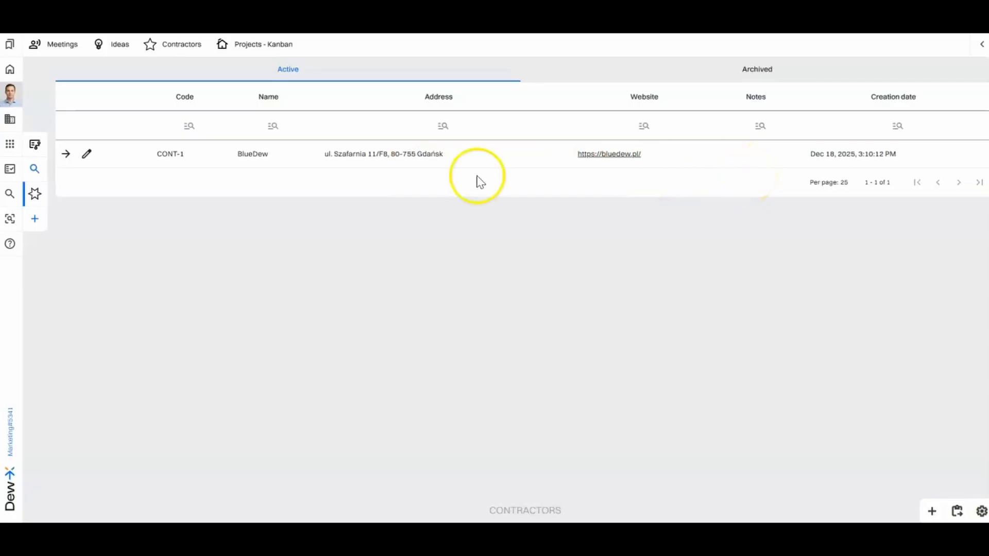
- Open the BlueDew record from the list and view its change history
{"action": "left_click", "coordinate": [70, 154]}
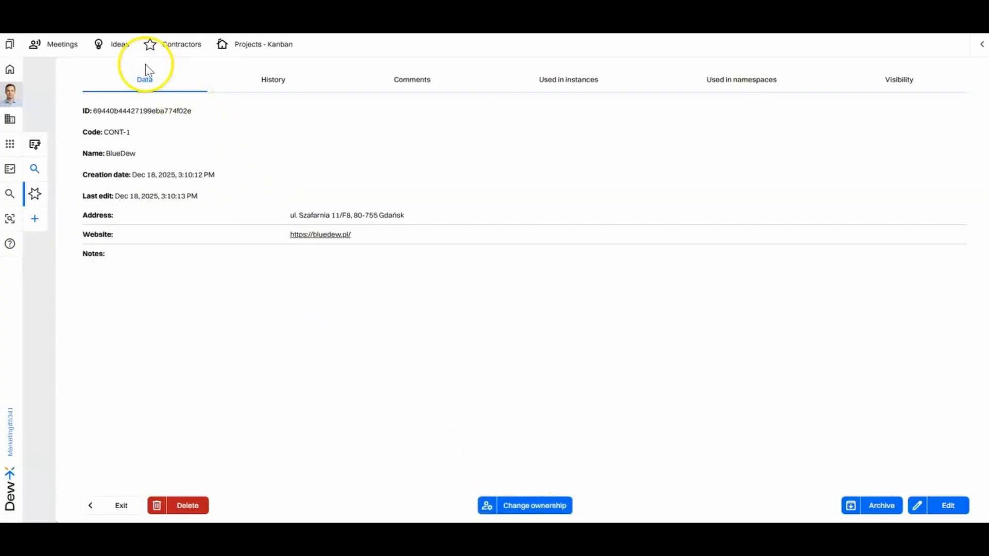
{"action": "left_click", "coordinate": [300, 86]}
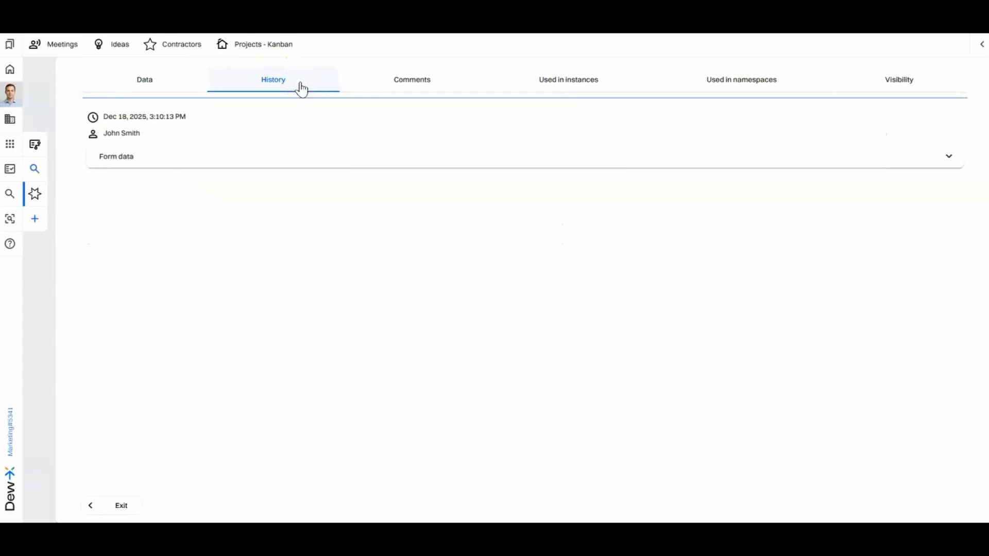
- Add a comment reading "Workflow system provider" to the BlueDew record and save it
{"action": "mouse_move", "coordinate": [93, 121]}
{"action": "left_click", "coordinate": [400, 84]}
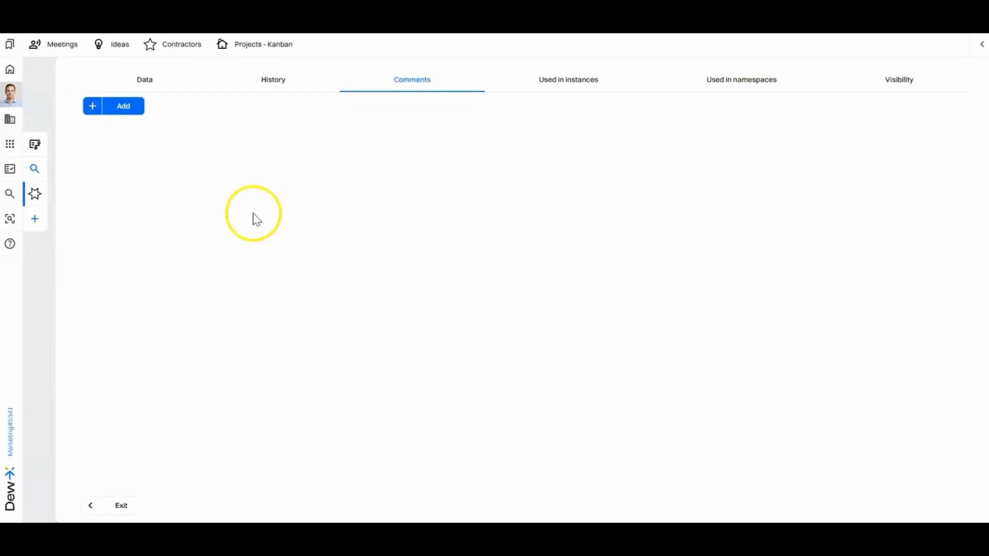
{"action": "left_click", "coordinate": [123, 106]}
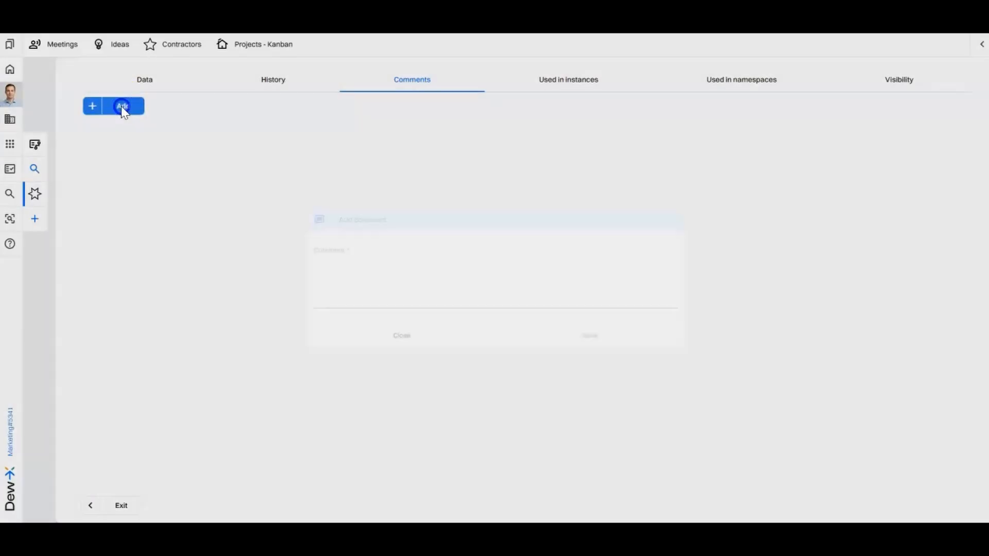
{"action": "left_click", "coordinate": [413, 258]}
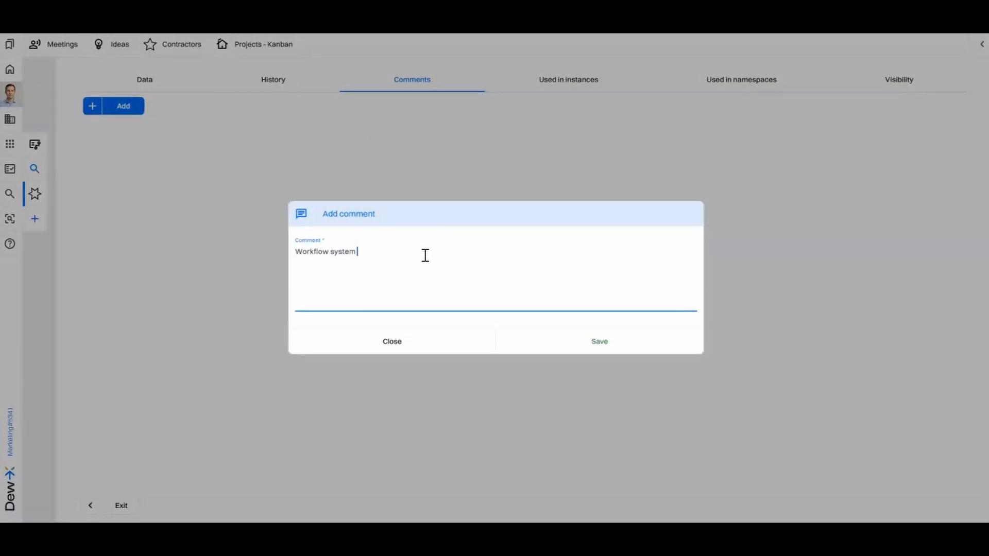
{"action": "type", "text": "Workflow system provides"}
{"action": "left_click", "coordinate": [595, 341]}
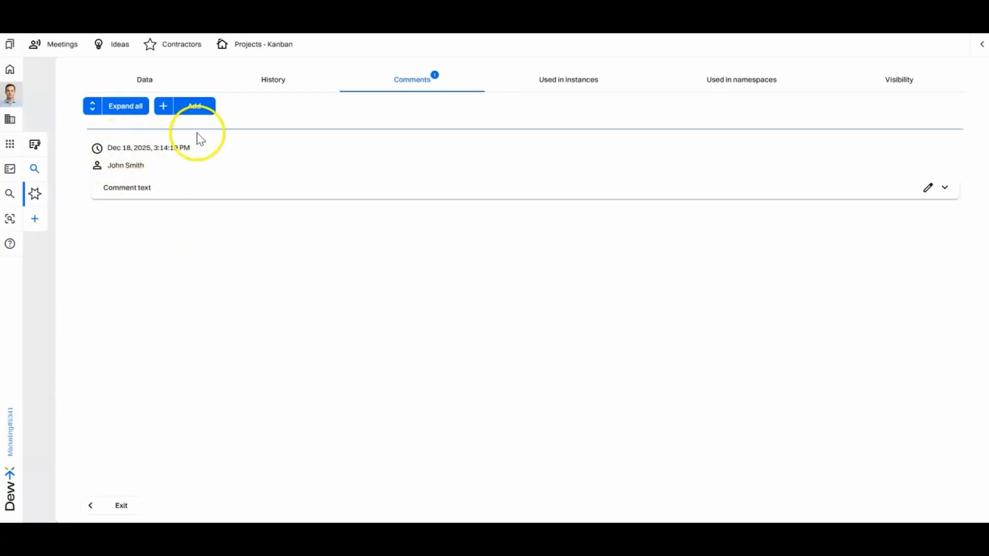
- Read the saved comment's text and check where the BlueDew record is used in instances and namespaces
{"action": "left_click", "coordinate": [171, 183]}
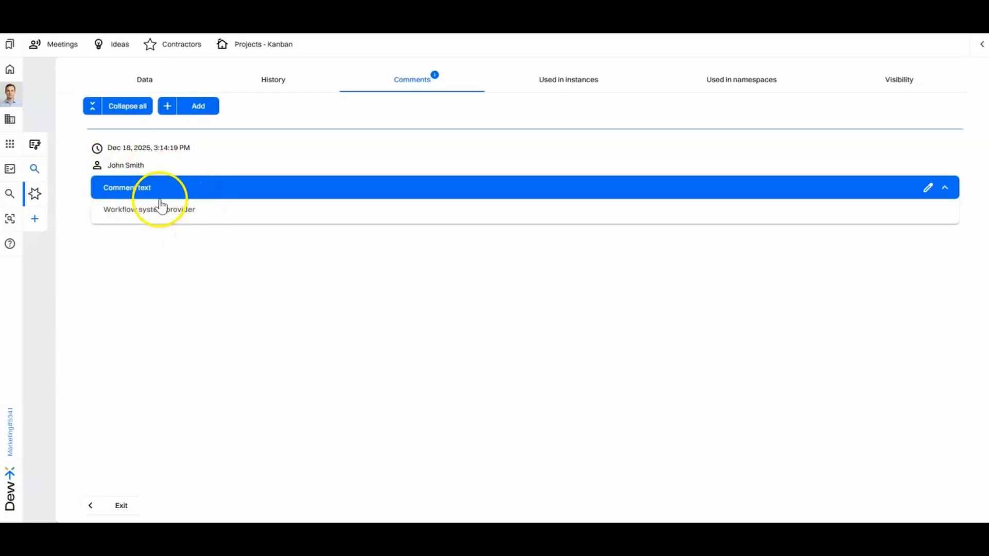
{"action": "left_click", "coordinate": [184, 185]}
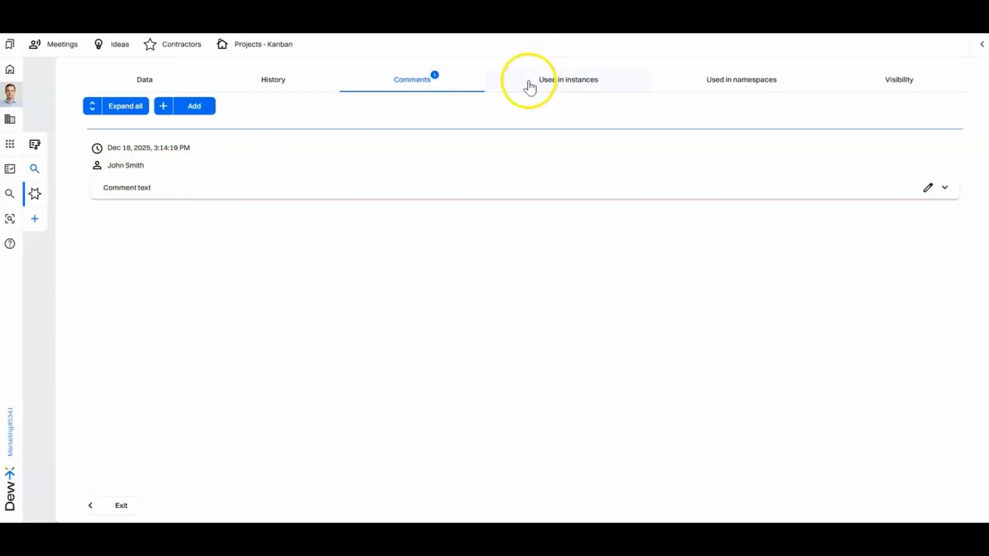
{"action": "left_click", "coordinate": [573, 89]}
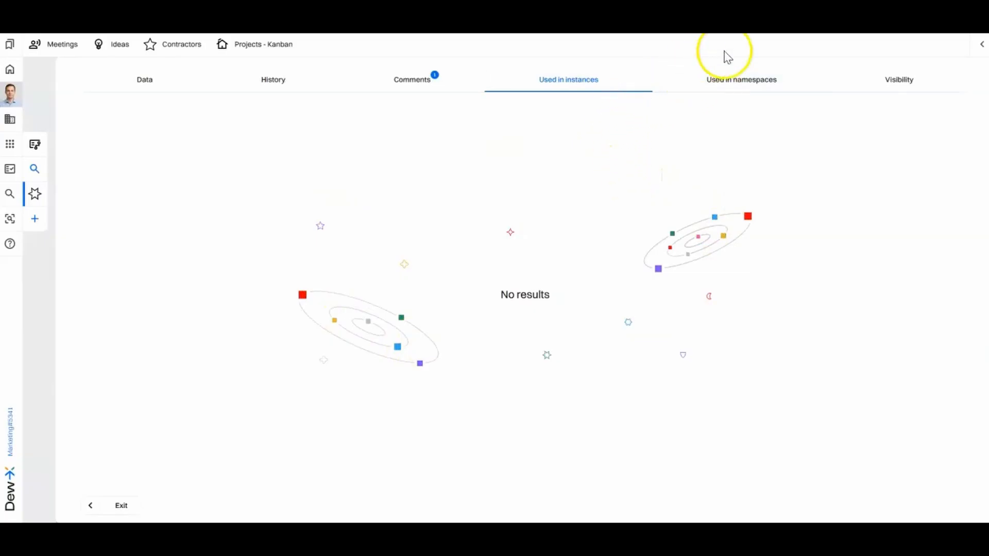
{"action": "left_click", "coordinate": [709, 82]}
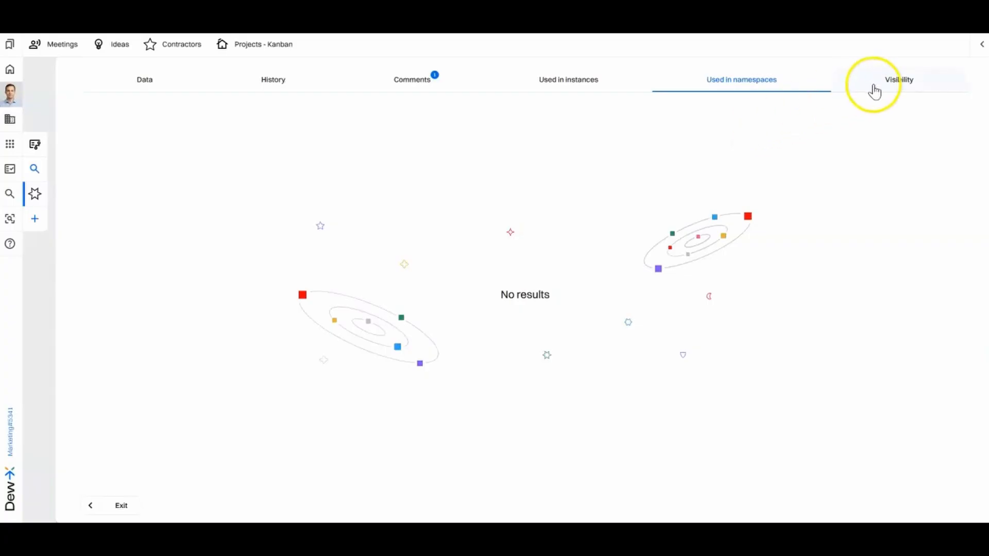
- Make the BlueDew record private, grant visibility to the HR user, and return to the Contractors list
{"action": "left_click", "coordinate": [889, 85]}
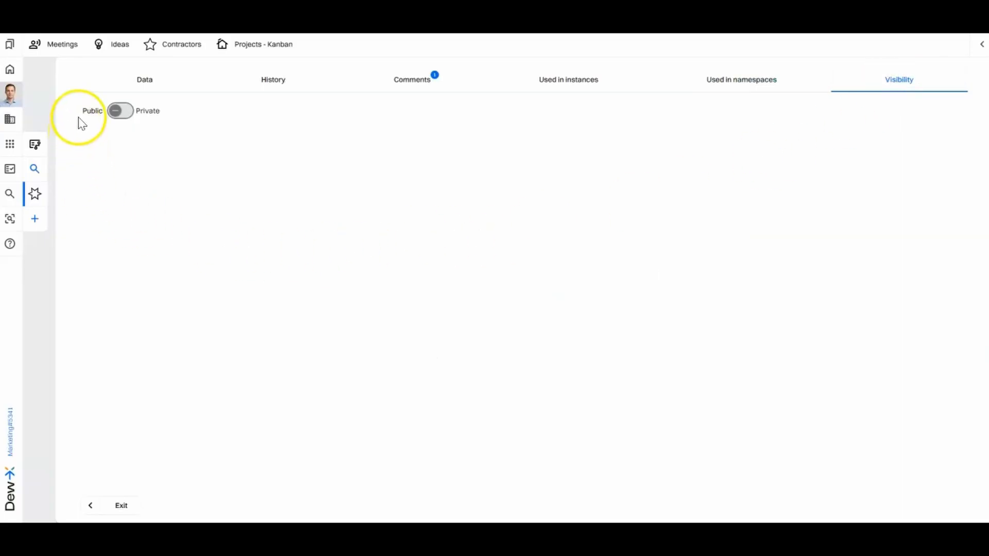
{"action": "left_click", "coordinate": [132, 117]}
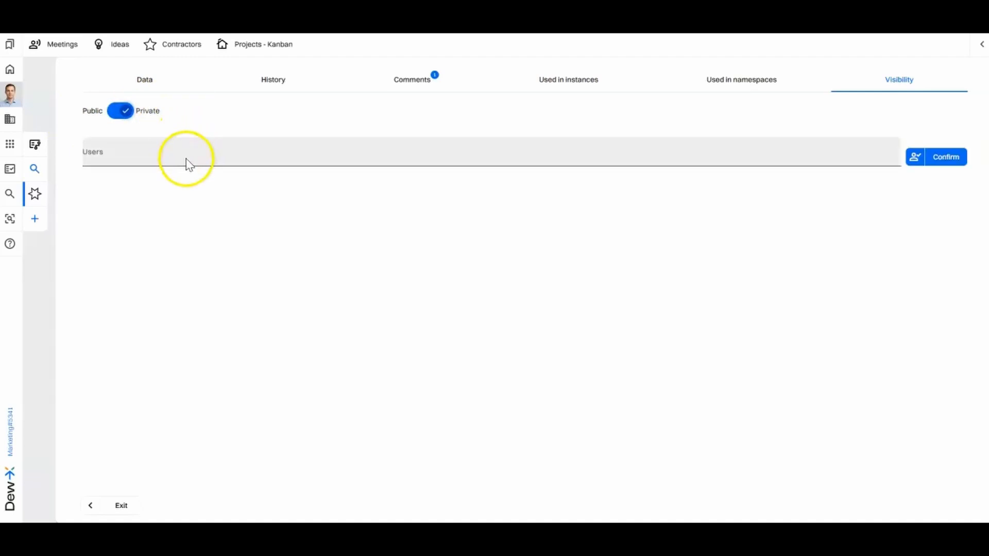
{"action": "left_click", "coordinate": [157, 158]}
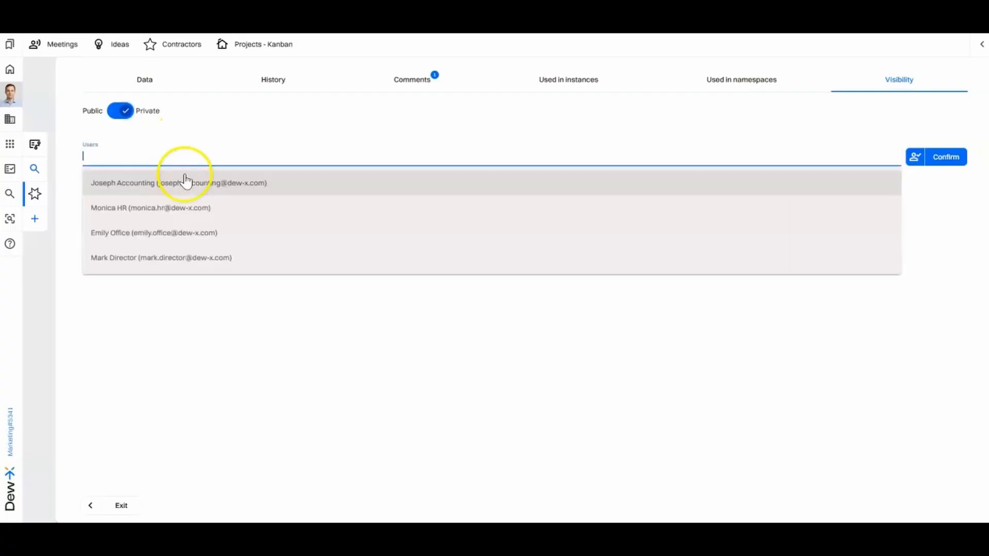
{"action": "left_click", "coordinate": [202, 206]}
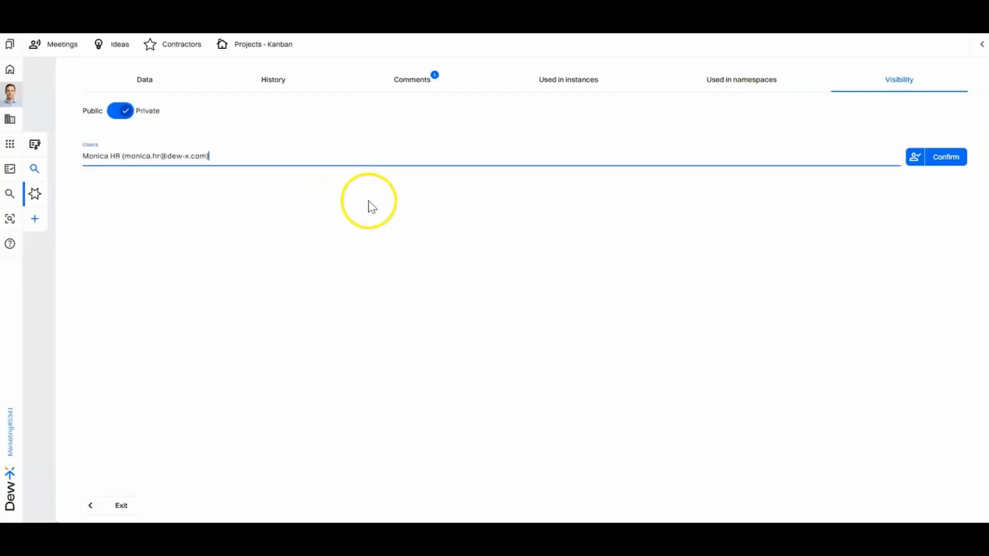
{"action": "left_click", "coordinate": [940, 157]}
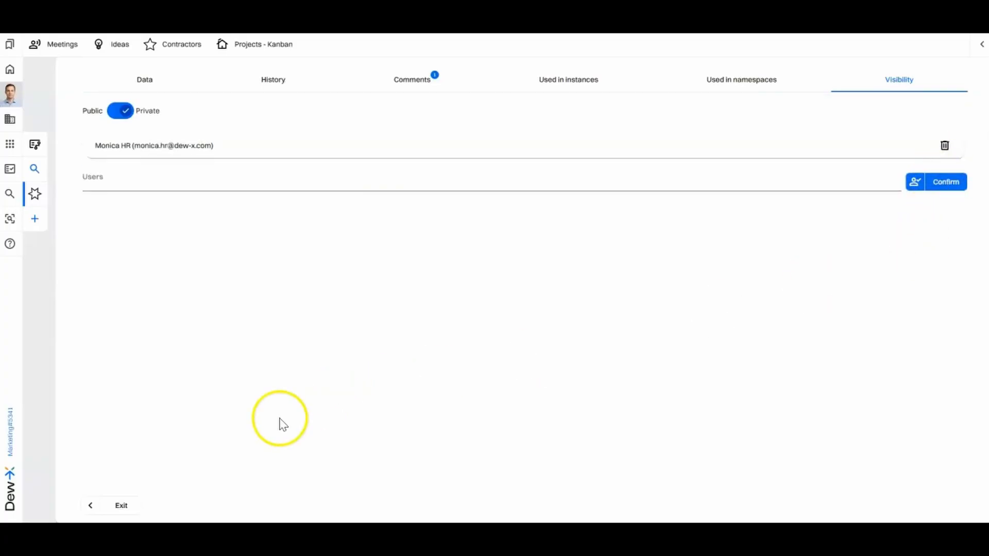
{"action": "left_click", "coordinate": [108, 506]}
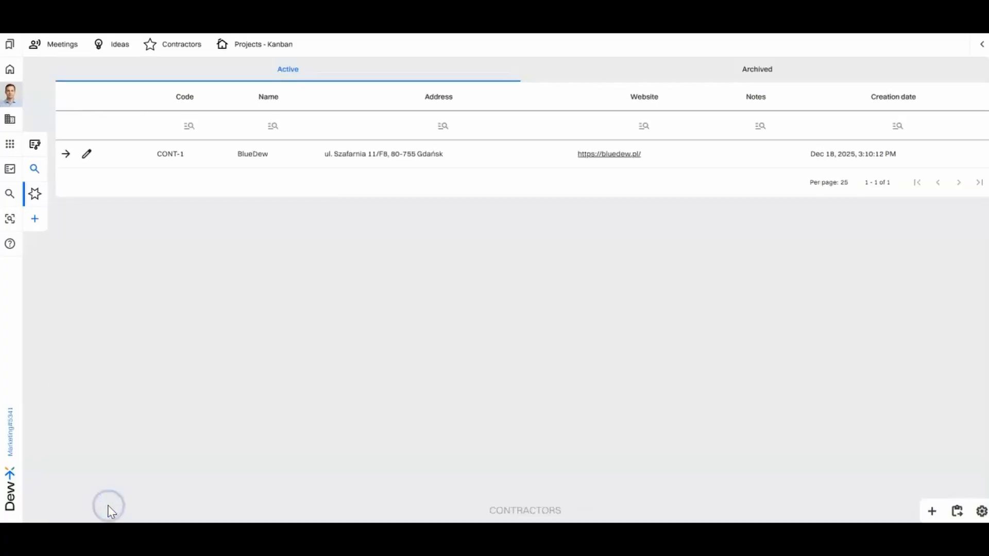